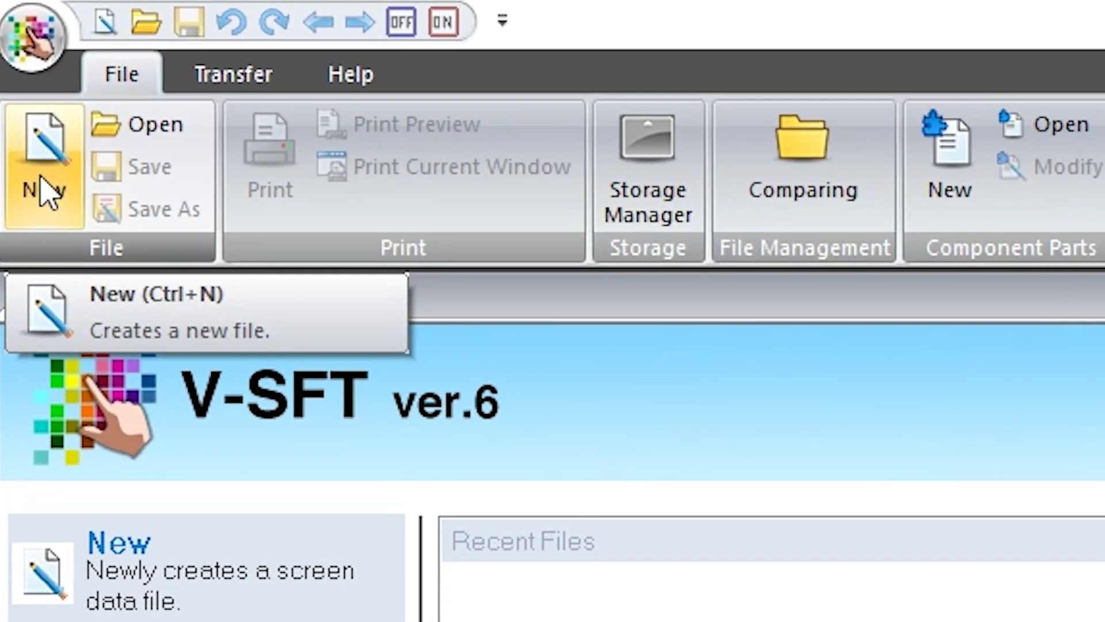
- Create a new screen data file for the V910* i W edit model
left_click(27, 104)
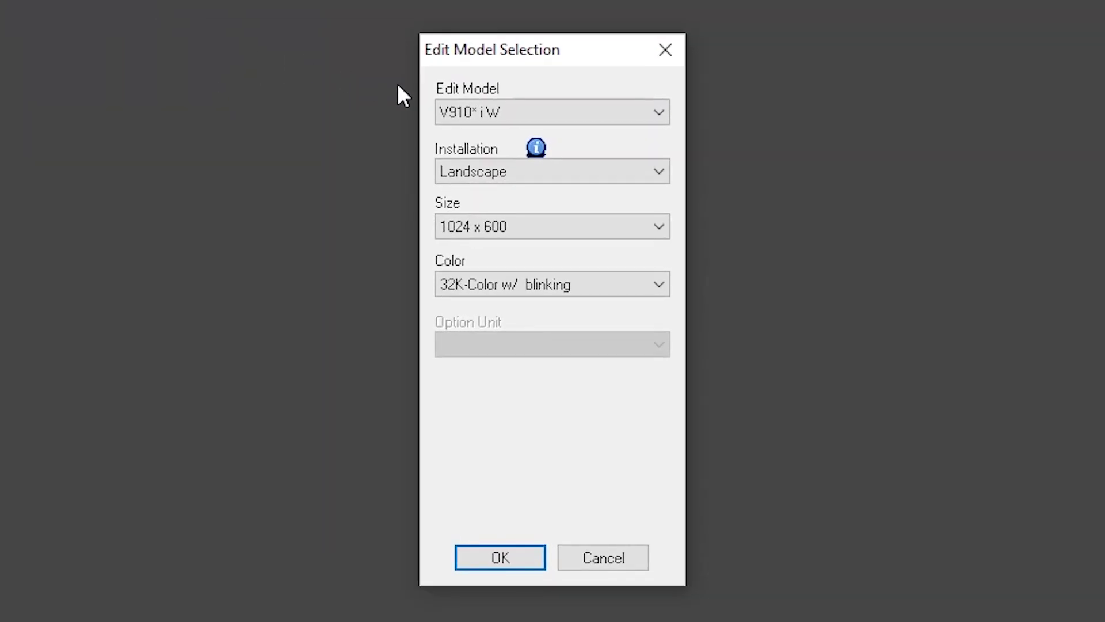
left_click(458, 109)
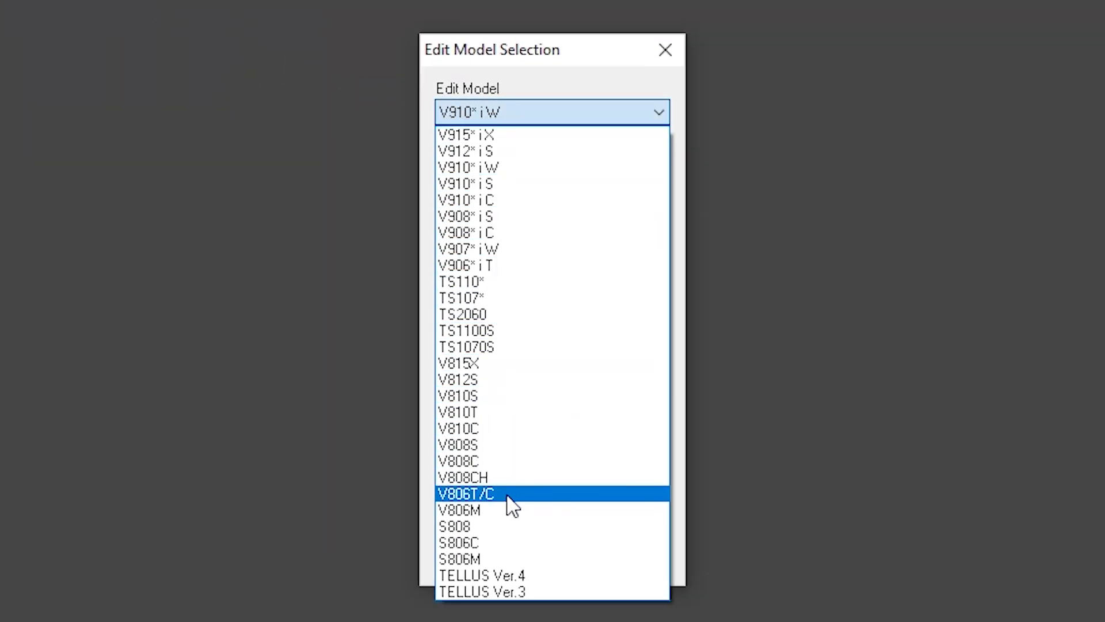
left_click(526, 169)
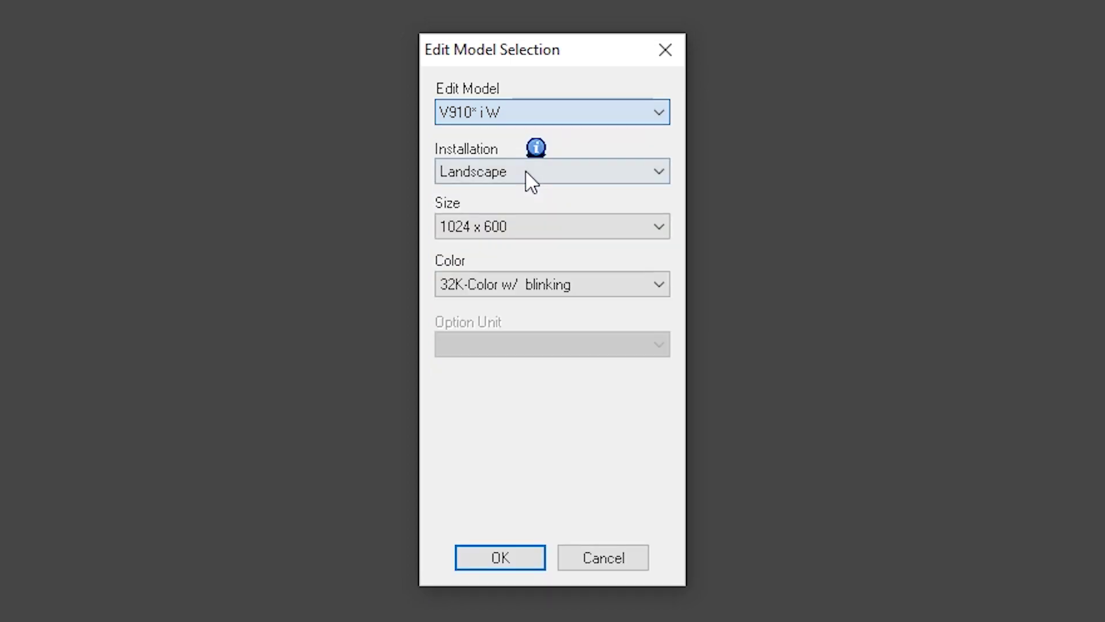
left_click(499, 556)
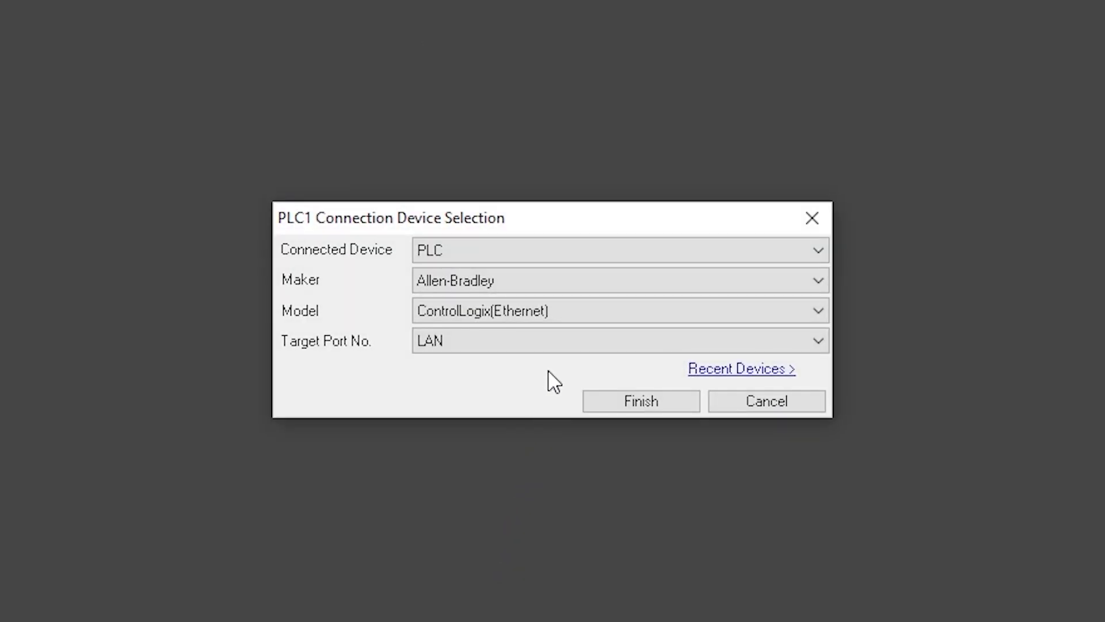
- Configure the PLC1 connection with maker Allen-Bradley, model MicroLogix(Ethernet TCP/IP) and target port LAN
left_click(568, 282)
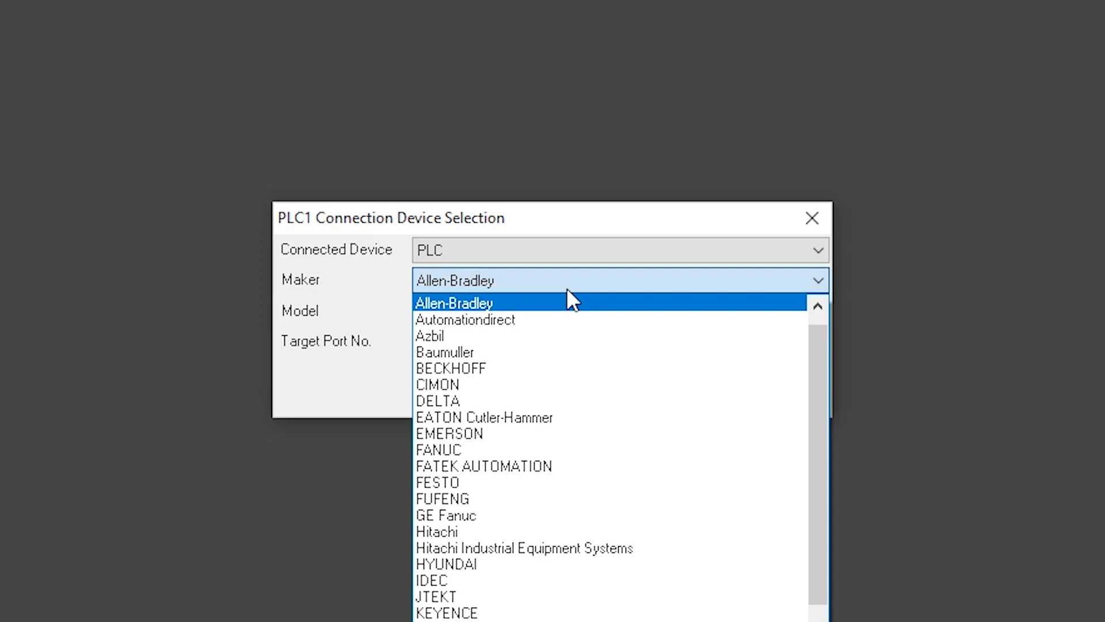
left_click(562, 306)
left_click(562, 311)
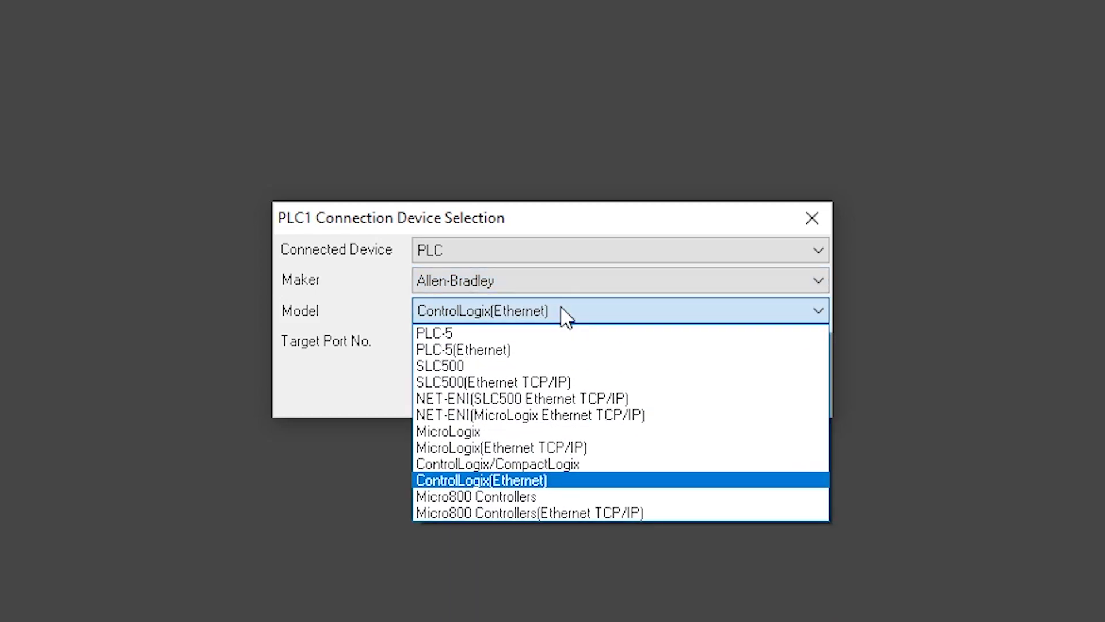
left_click(541, 447)
left_click(532, 345)
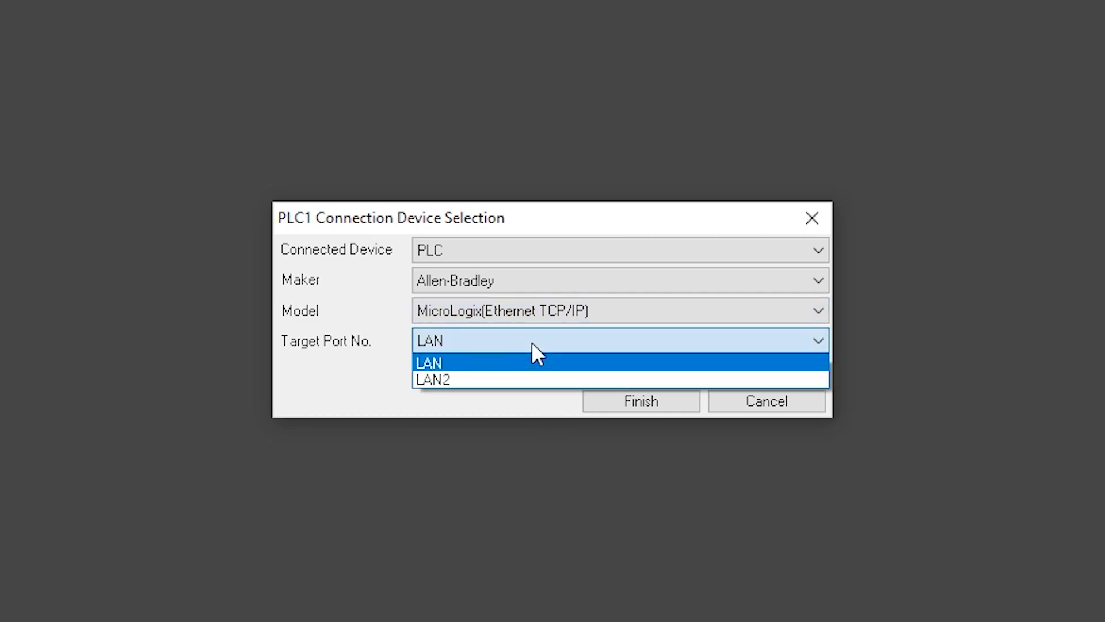
left_click(518, 353)
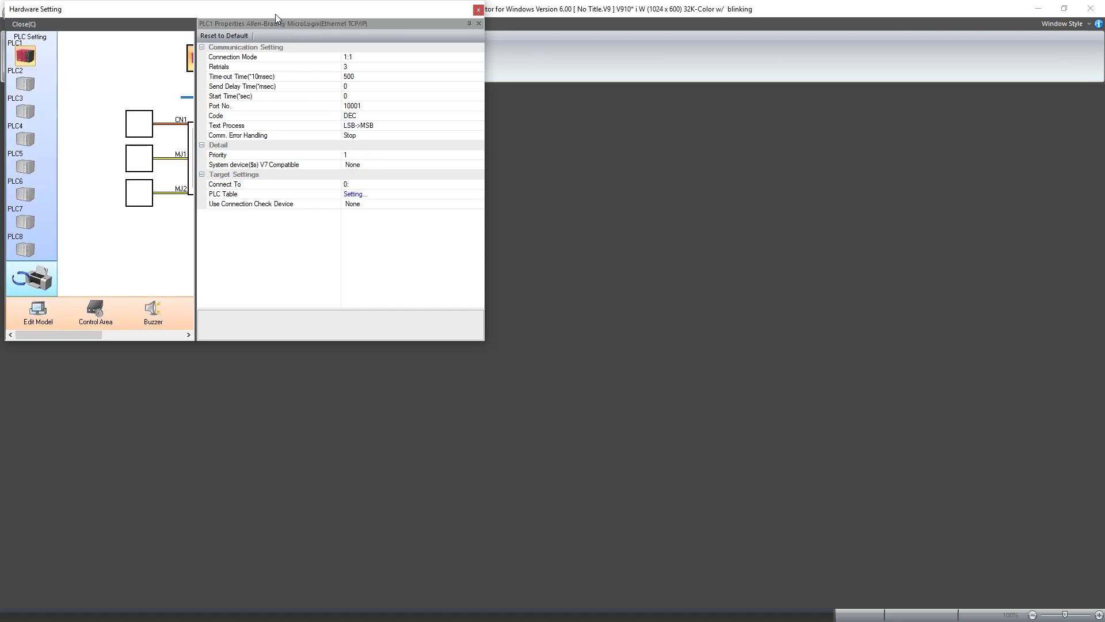
- Register IP address 10.0.1.43 in row 0 of the PLC table for PLC1 and close the hardware settings
left_click_drag(275, 14, 465, 155)
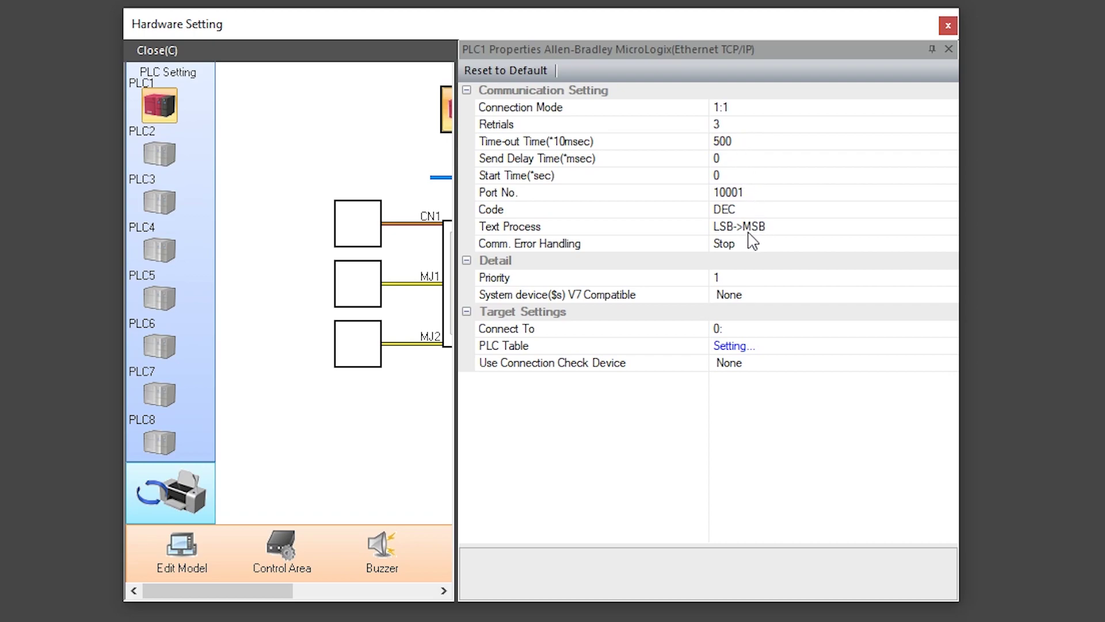
left_click(754, 348)
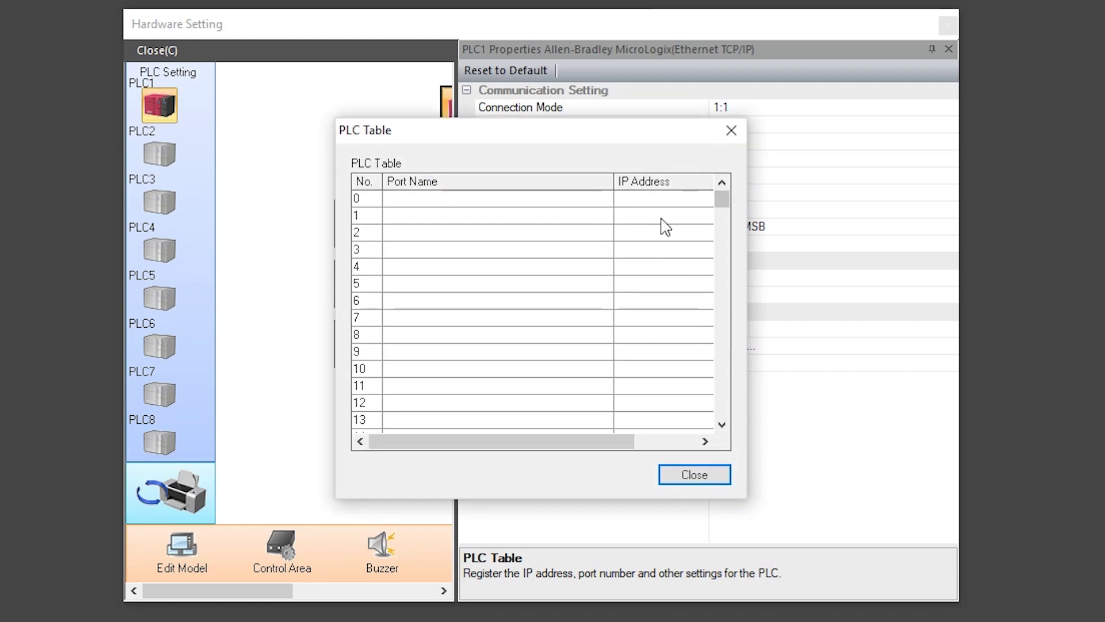
left_click(663, 199)
left_click(662, 200)
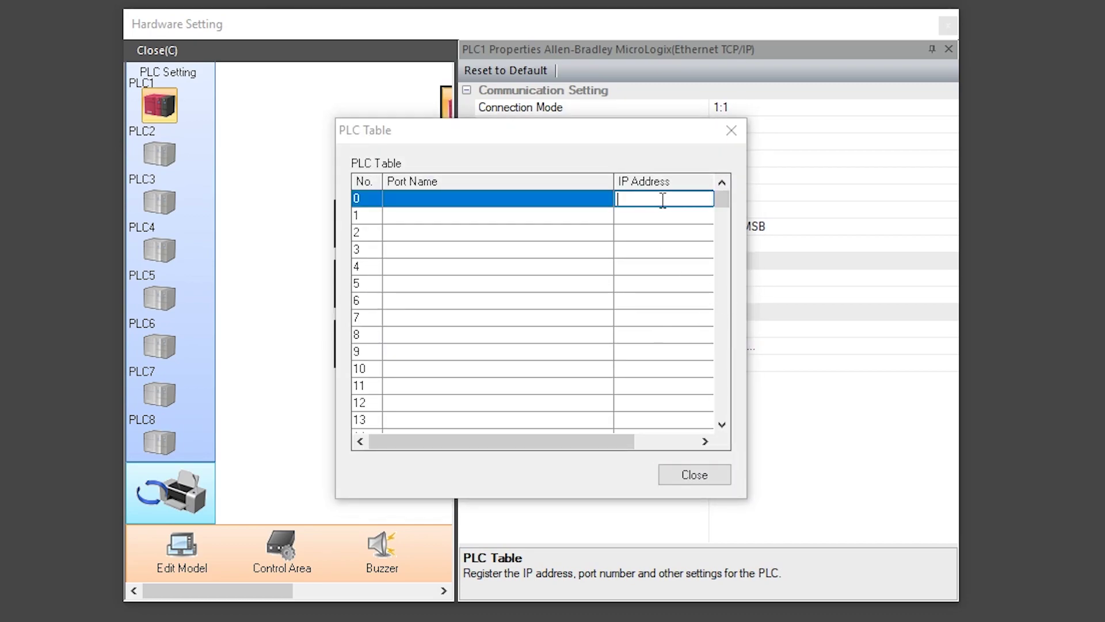
type("10.0.1.43")
left_click_drag(628, 451, 691, 451)
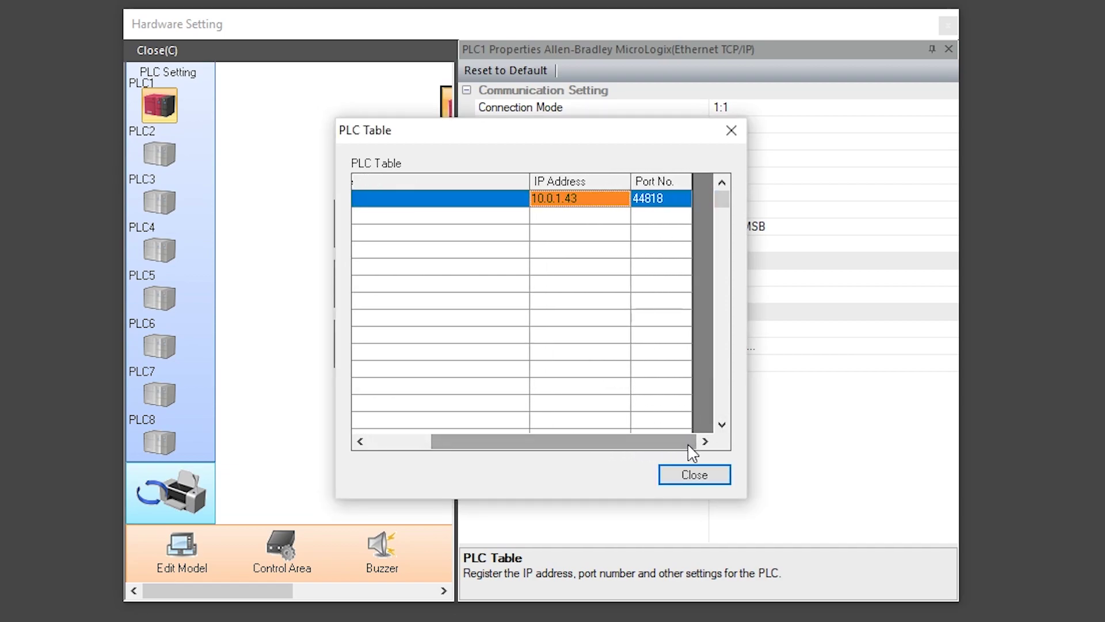
left_click(694, 475)
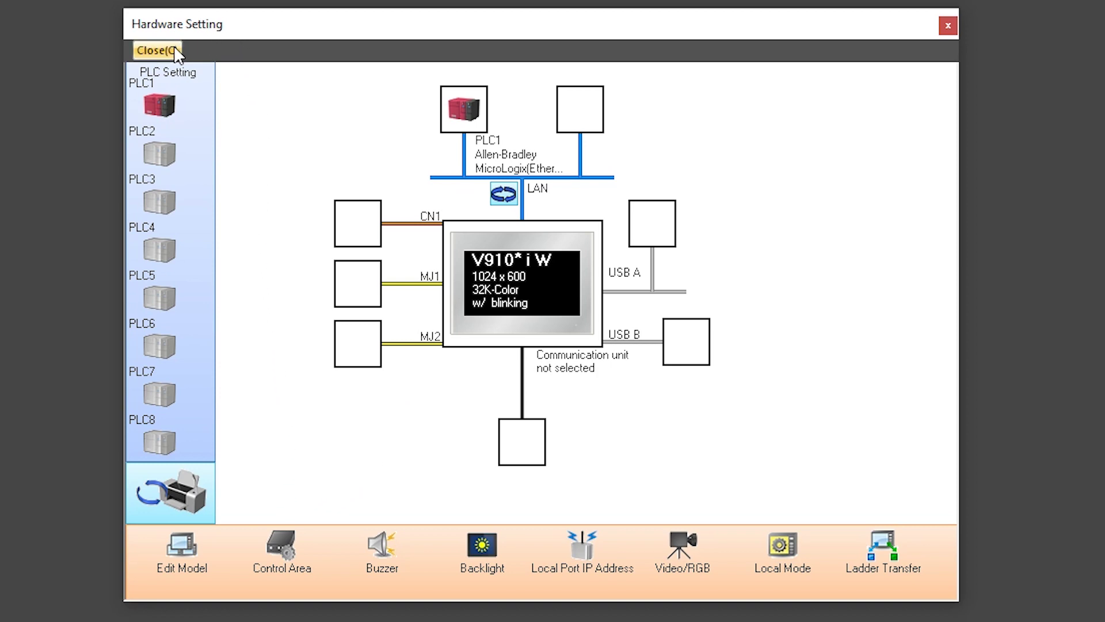
left_click(156, 50)
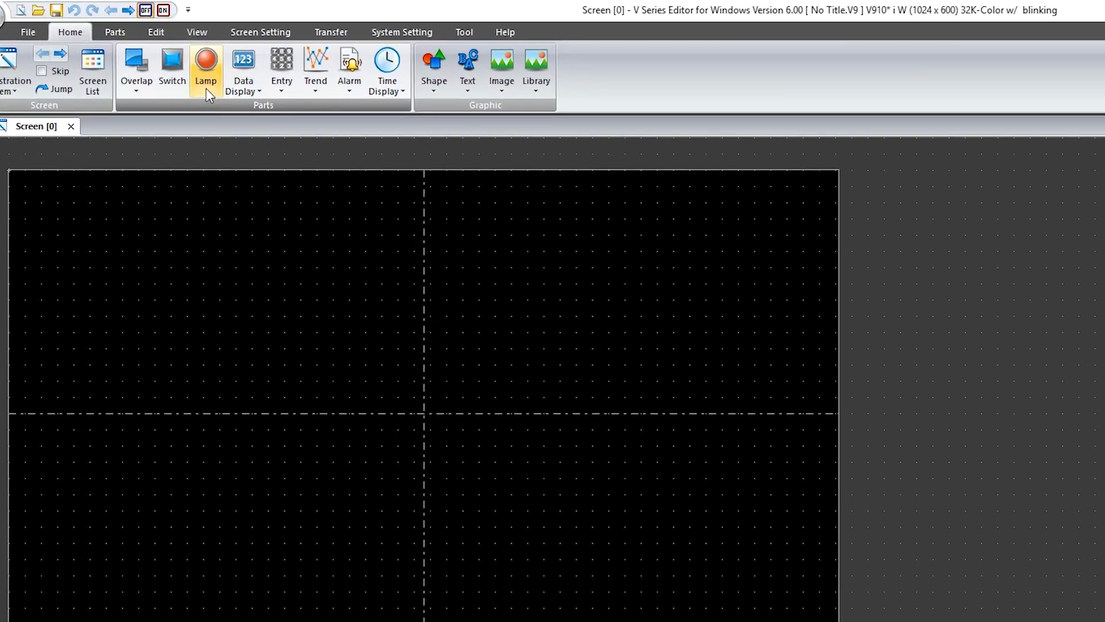
- Place a switch left of the screen's vertical centre line and a lamp right of it, both near mid-height
left_click(141, 49)
left_click(164, 100)
left_click(163, 139)
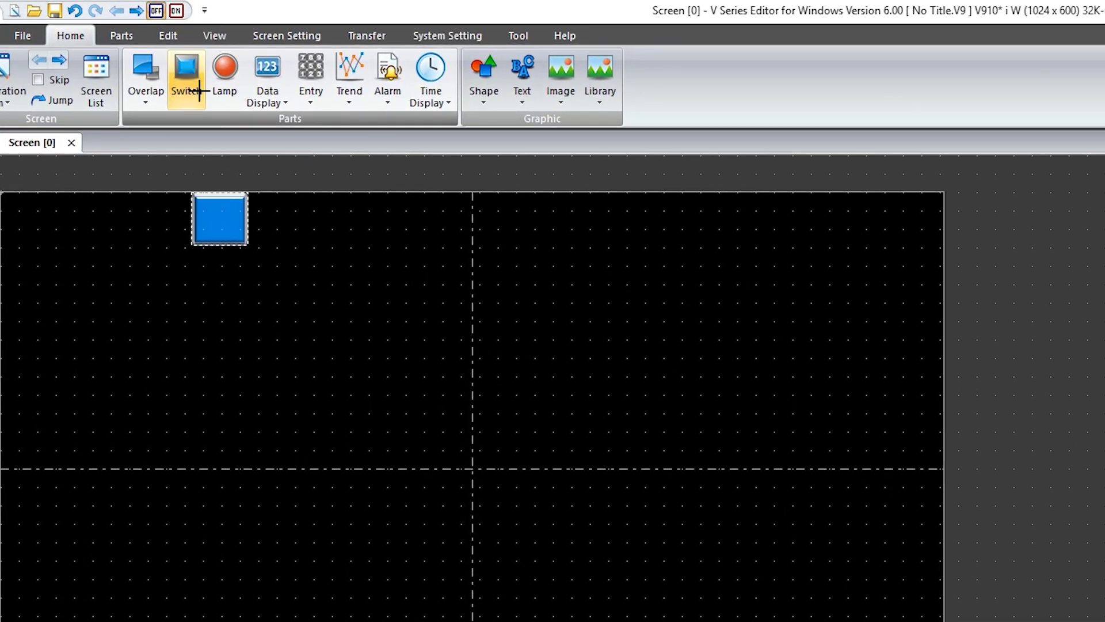
left_click_drag(205, 212, 351, 448)
left_click(230, 81)
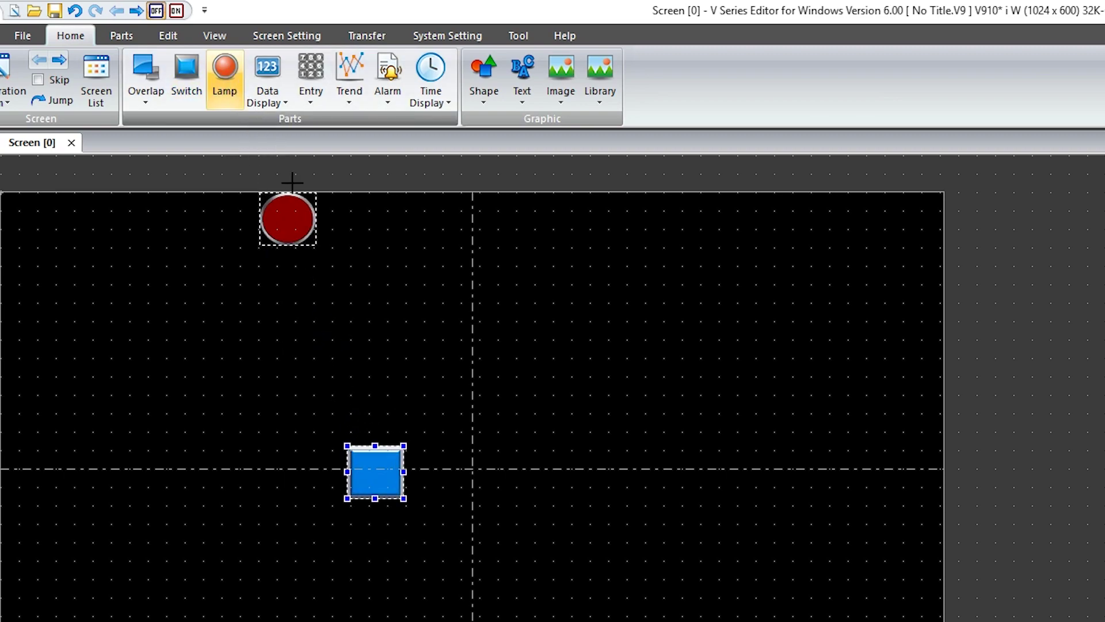
left_click(537, 481)
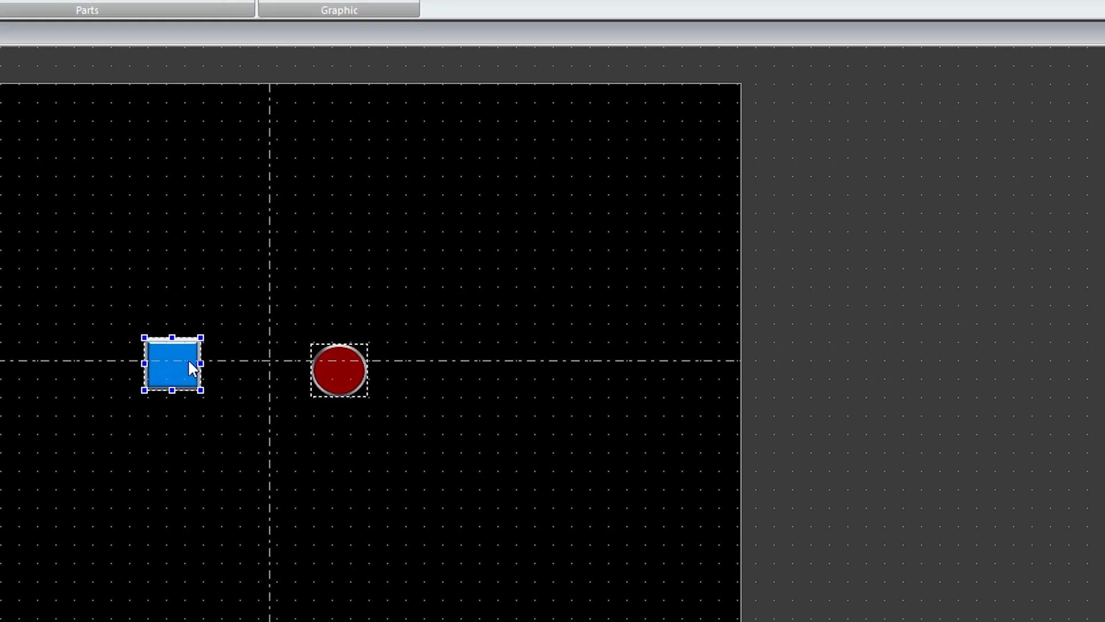
- Enable the output setting of the blue switch and choose B as its output device type
double_click(243, 391)
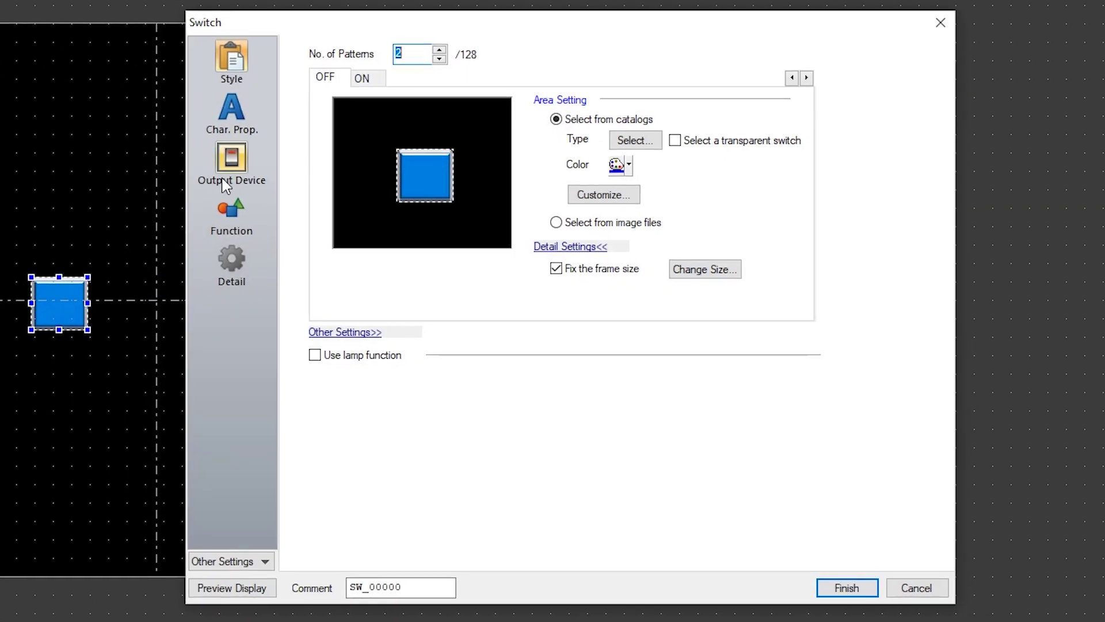
left_click(229, 167)
left_click(348, 58)
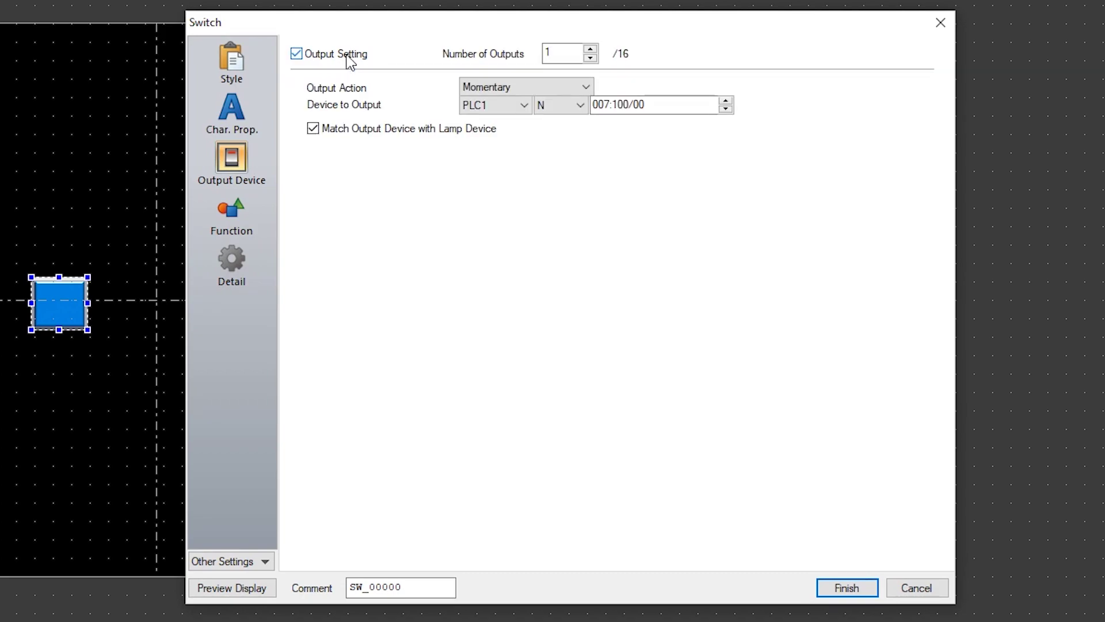
left_click(555, 112)
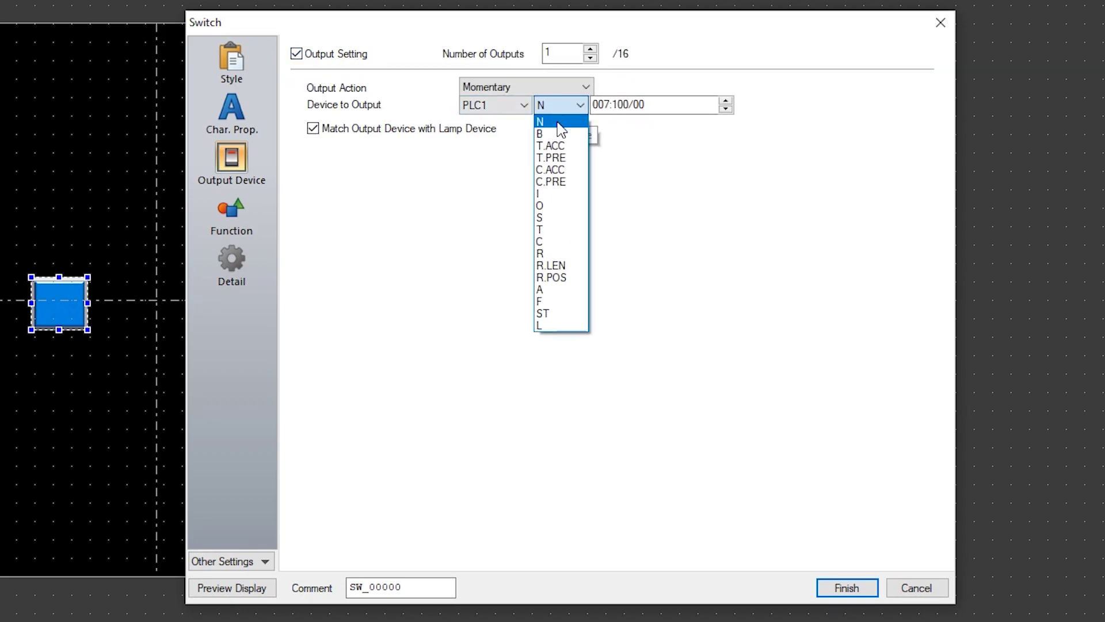
left_click(560, 139)
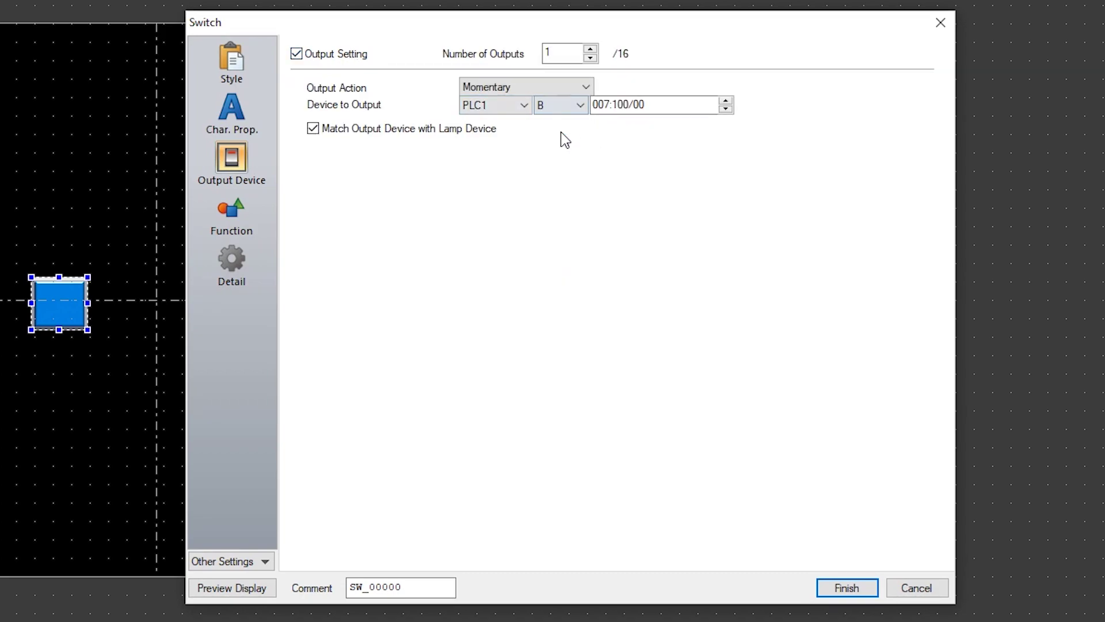
- Set the switch's output device address to 003:005/04
left_click(607, 105)
left_click_drag(603, 105, 609, 106)
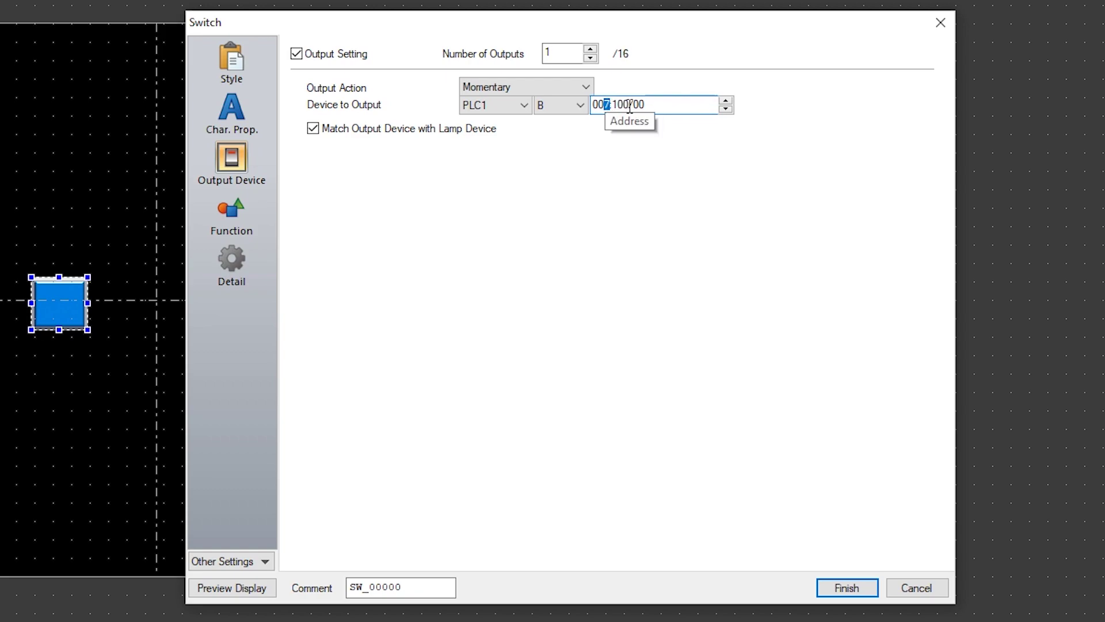
type("3")
left_click_drag(612, 104, 623, 104)
type("05")
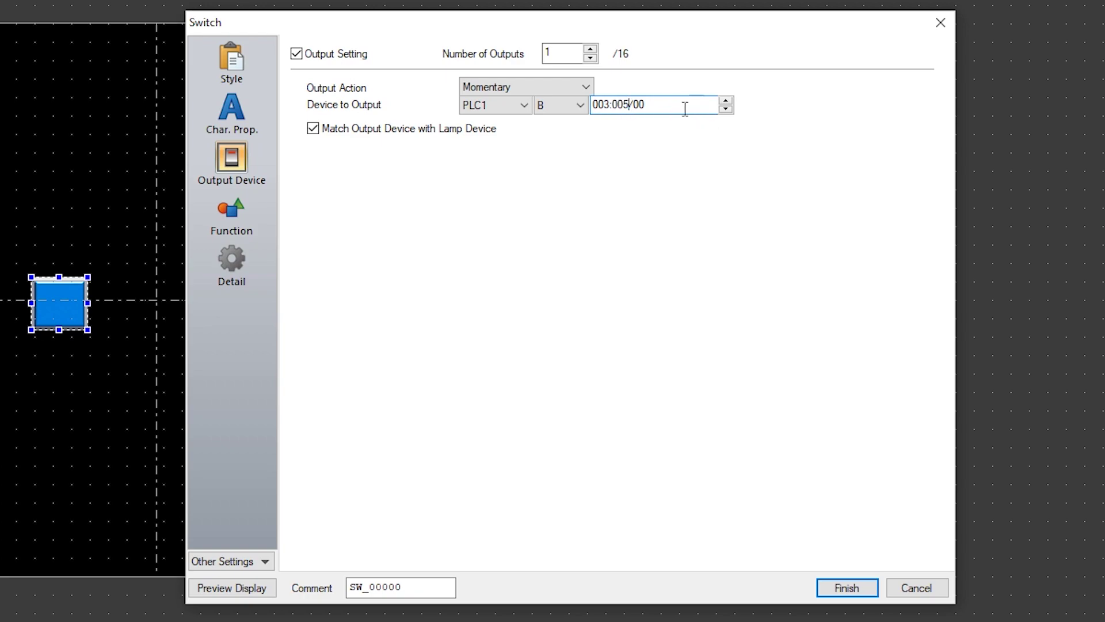
left_click_drag(637, 104, 652, 106)
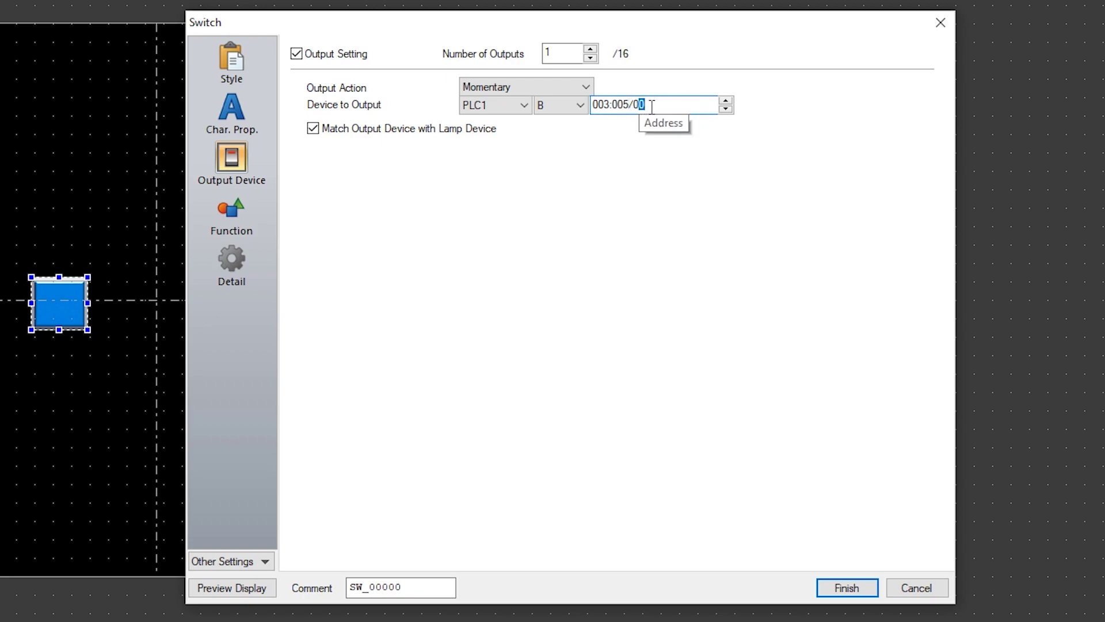
type("4")
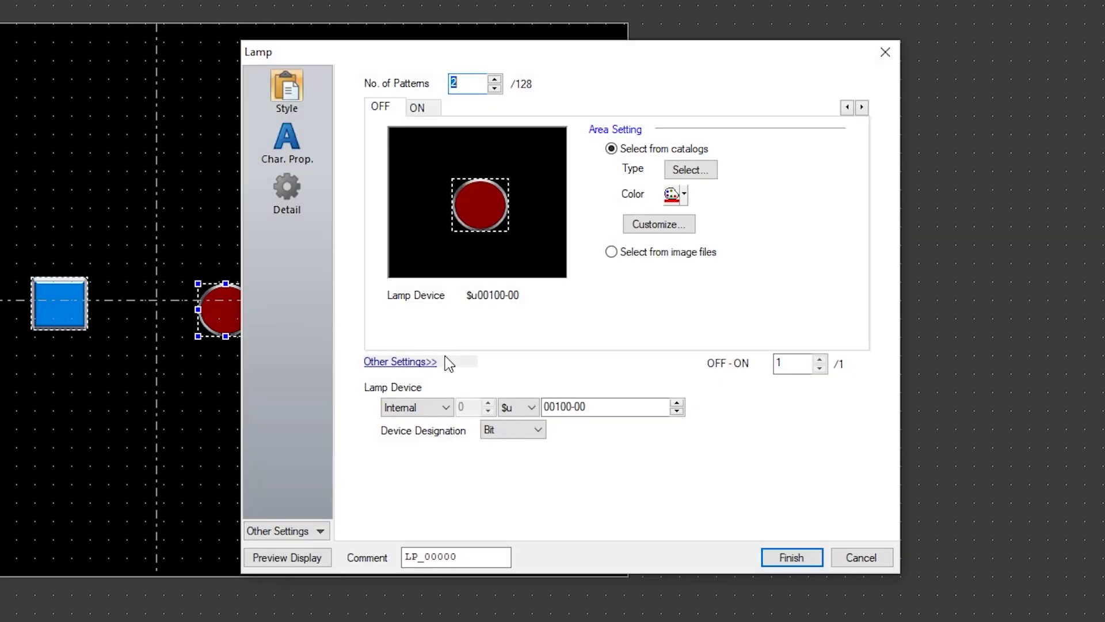
- Assign the red lamp's device to PLC1, type B, address 003:005/04, and finish its settings
left_click(432, 407)
left_click(435, 424)
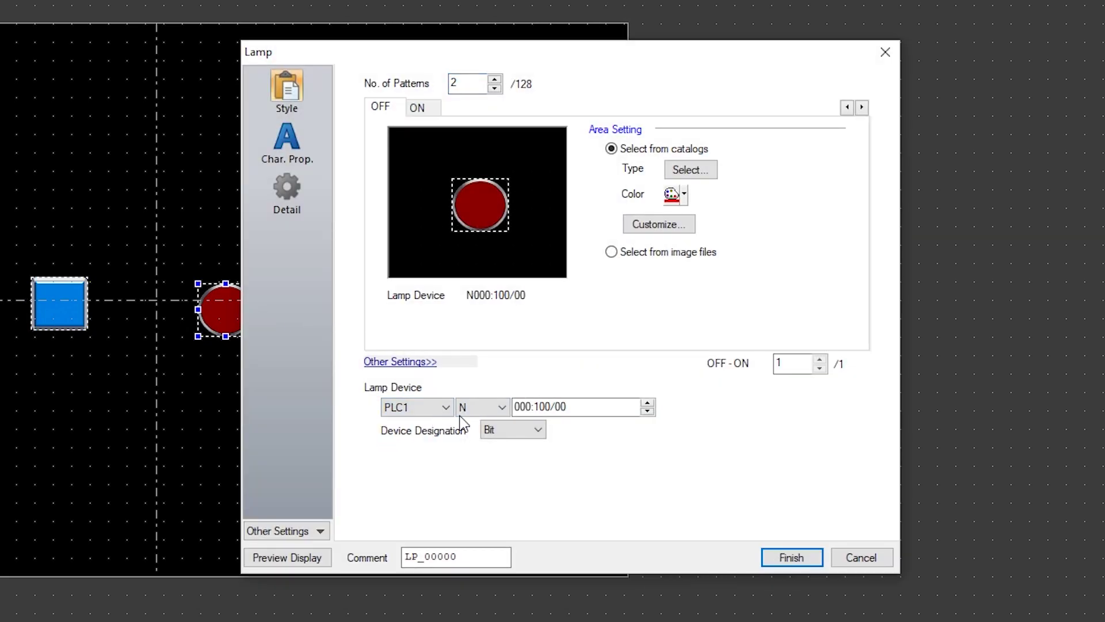
left_click(466, 408)
left_click(467, 420)
key("b")
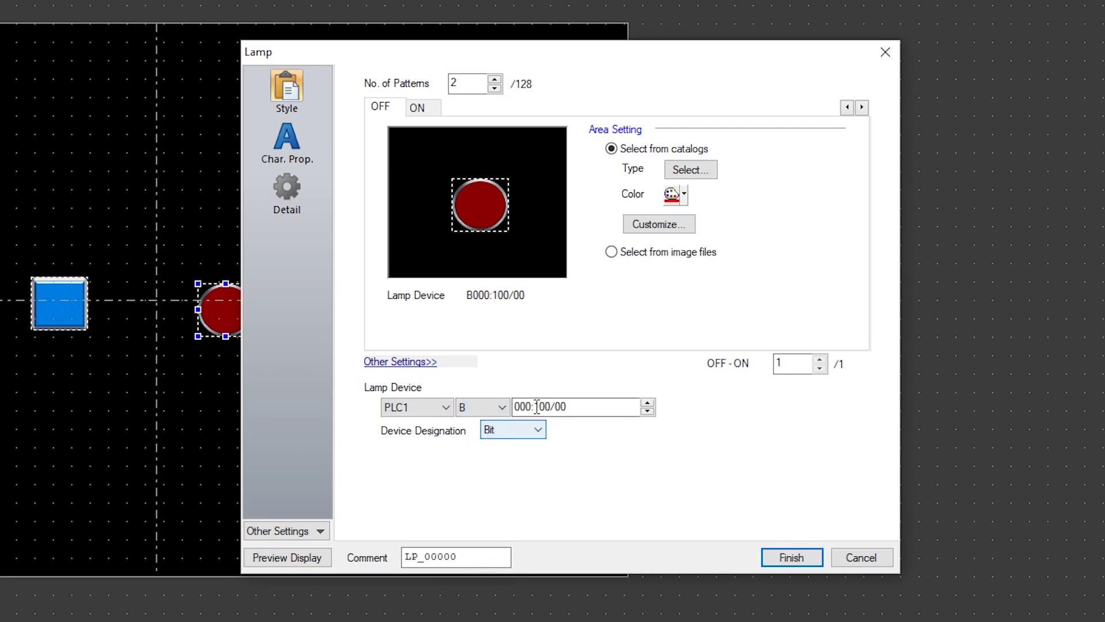
left_click(529, 406)
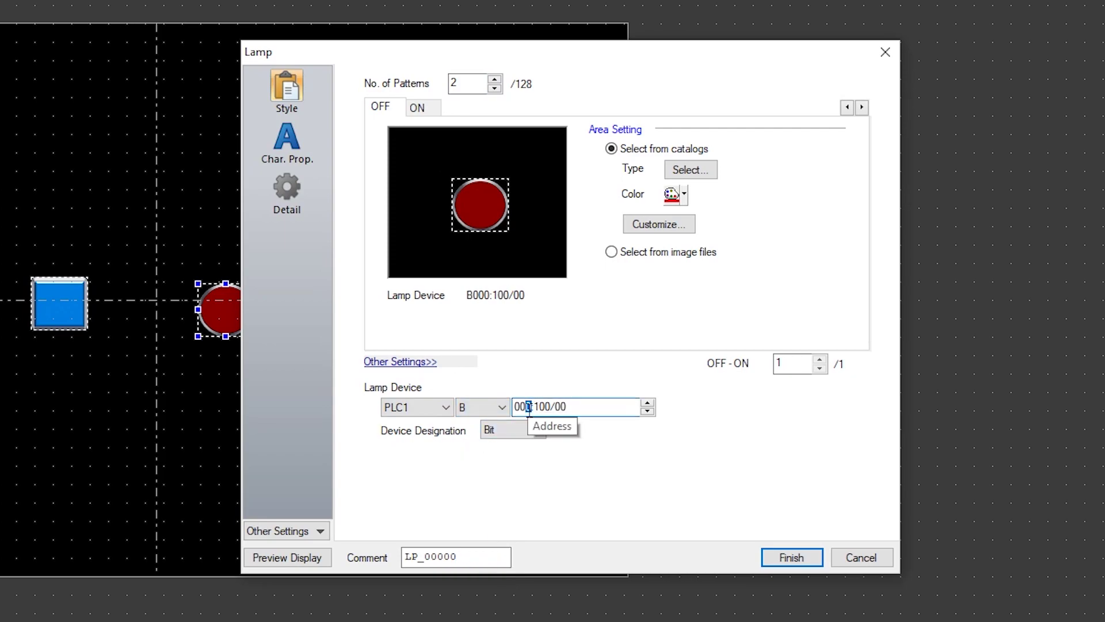
type("305")
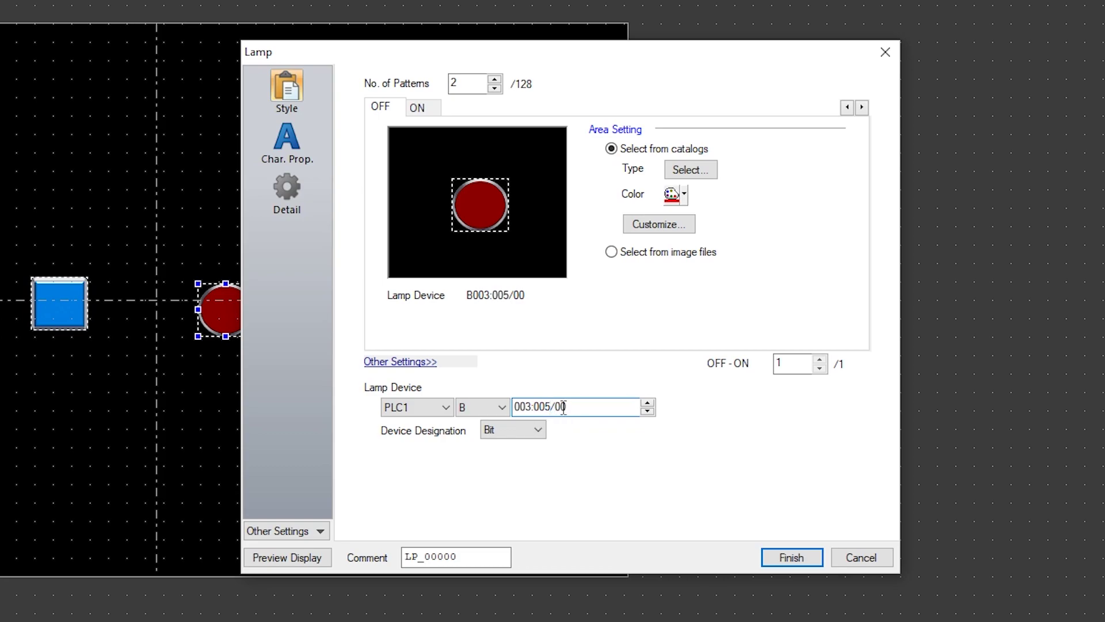
type("4")
left_click(790, 555)
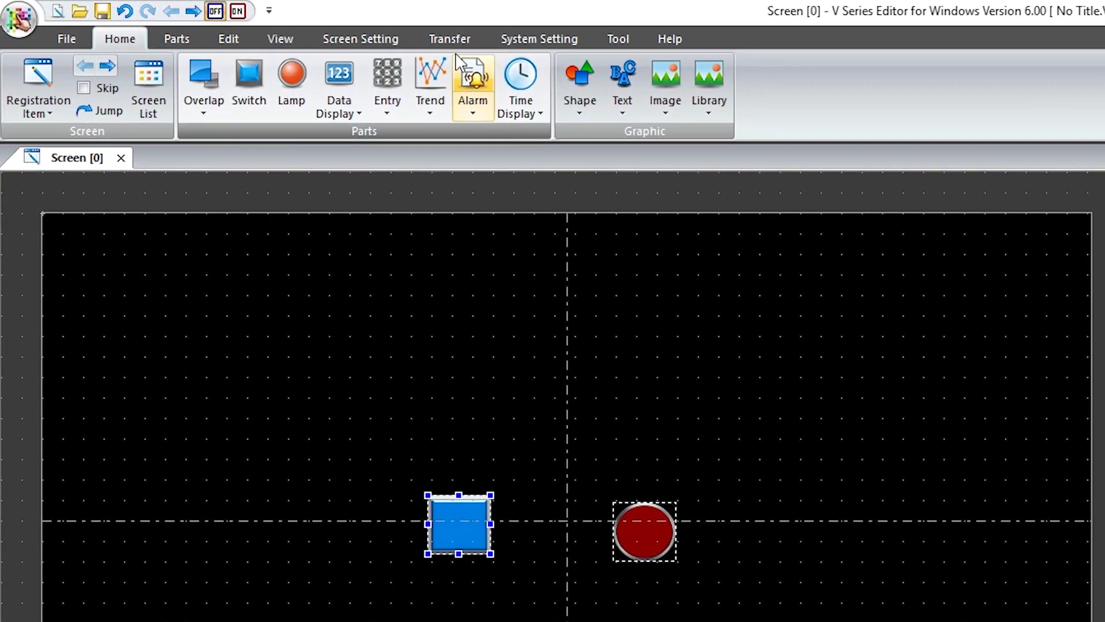
- Download the screen data from the PC to the panel over Ethernet
left_click(450, 38)
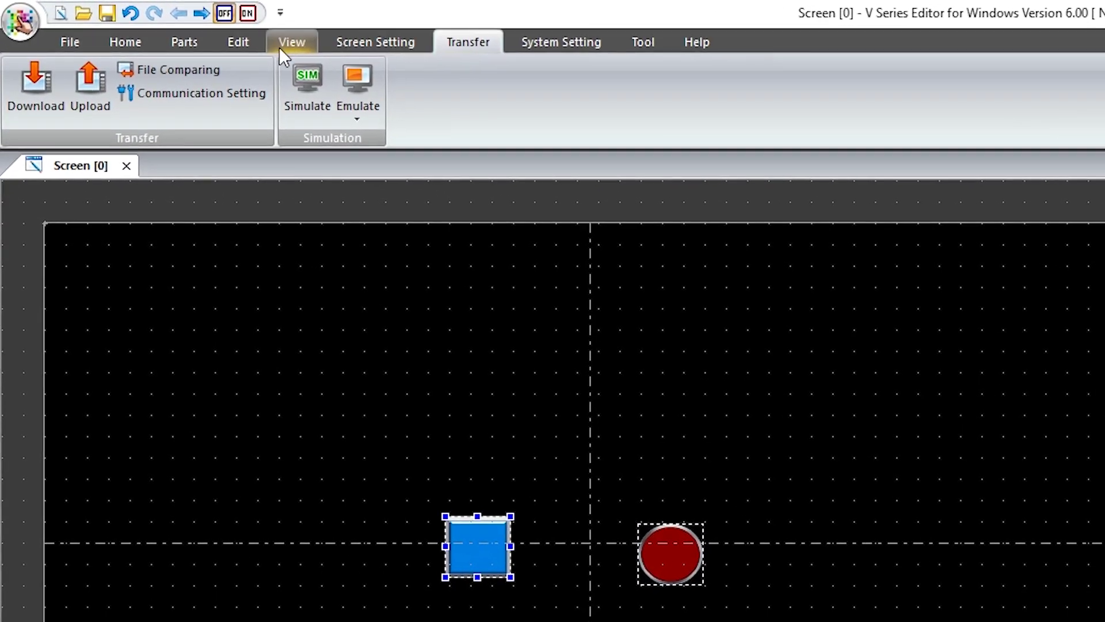
left_click(57, 128)
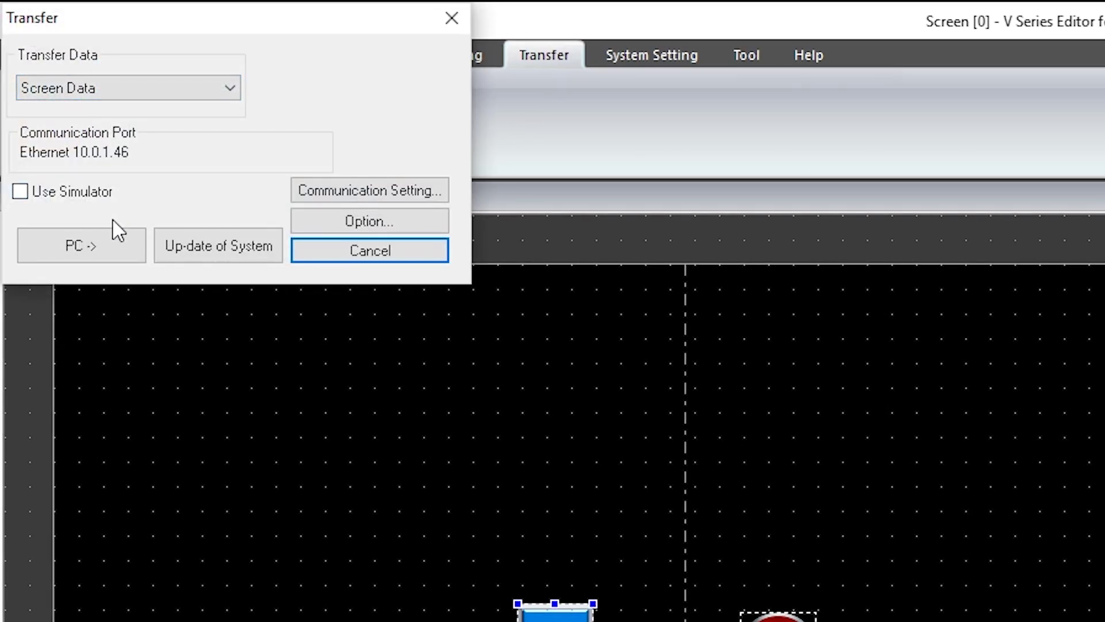
left_click(86, 241)
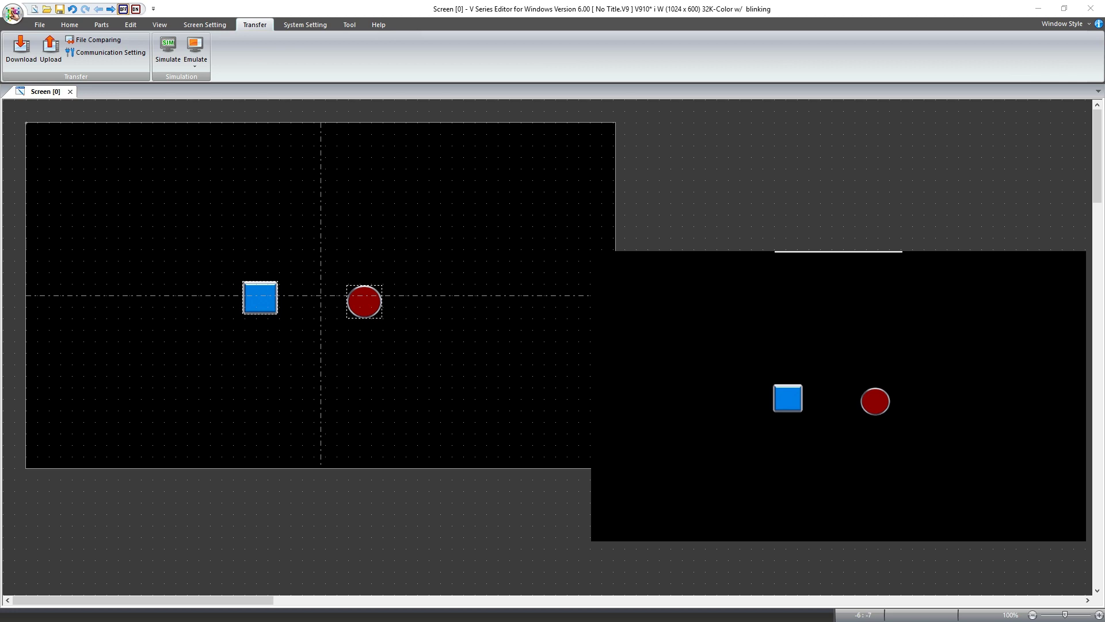
- Operate the blue switch repeatedly on the remote panel screen to test that it drives the lamp
left_click(784, 402)
left_click(784, 402)
left_click(784, 402)
left_click(784, 402)
left_click(784, 402)
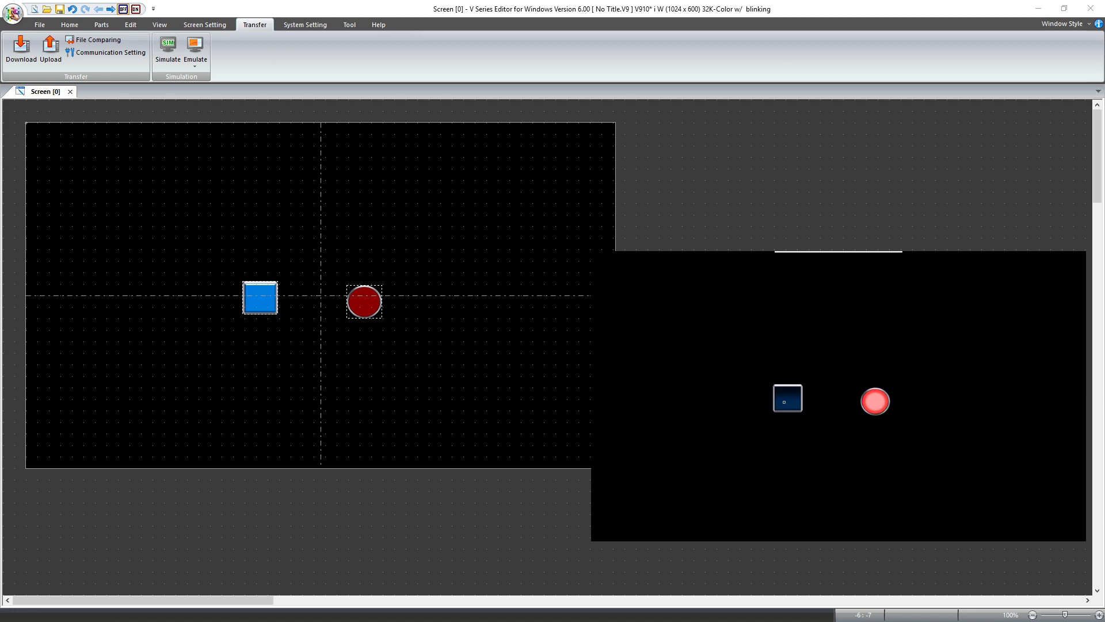
left_click(784, 402)
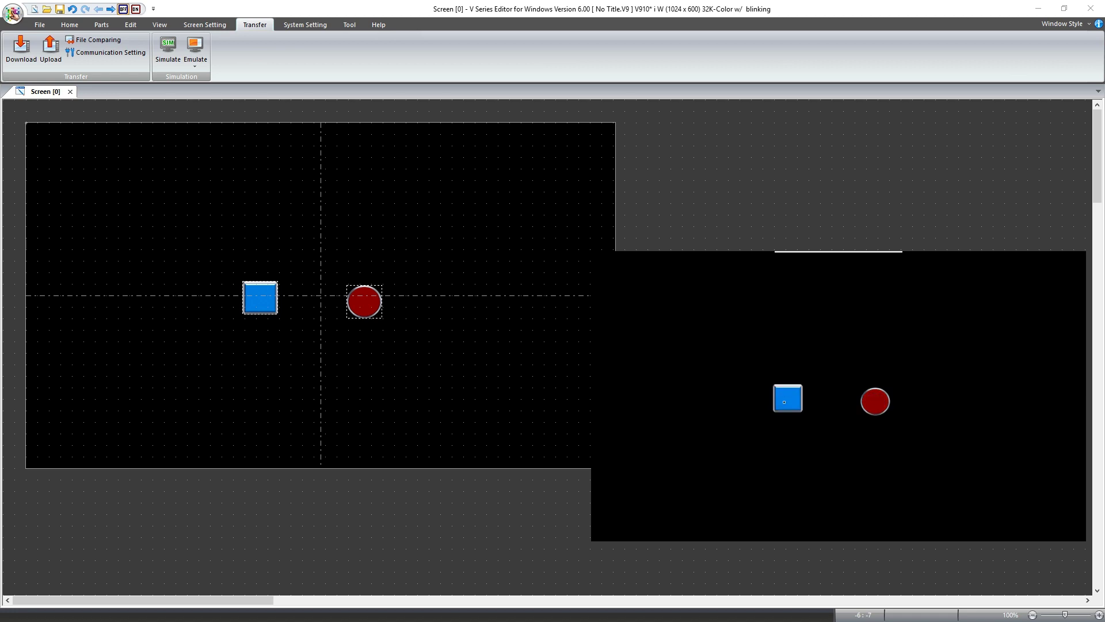